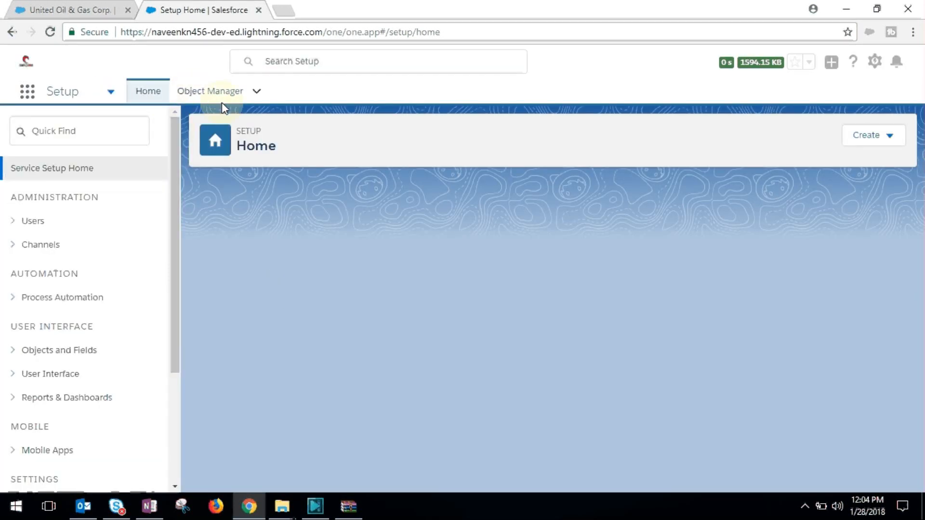
Step: Open the fields and relationships of the Case object in Object Manager
click(221, 92)
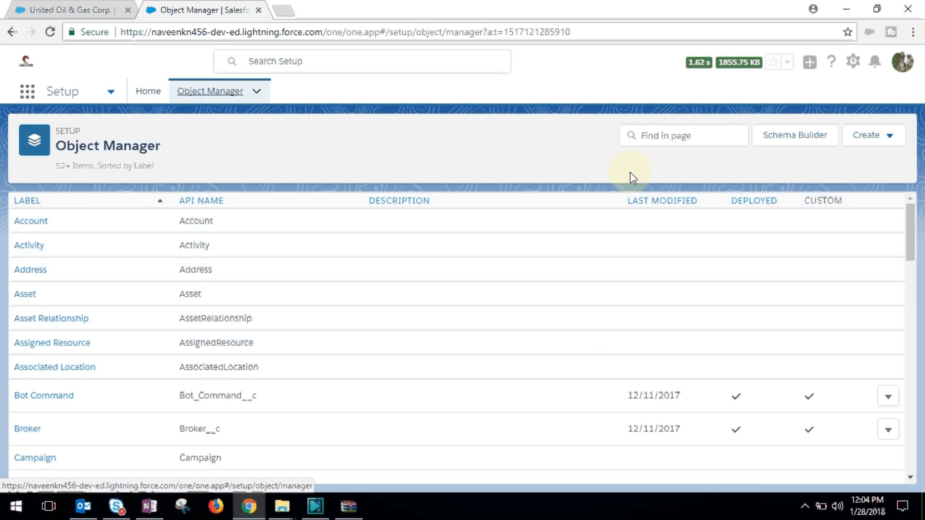
scroll(914, 250, down, 4)
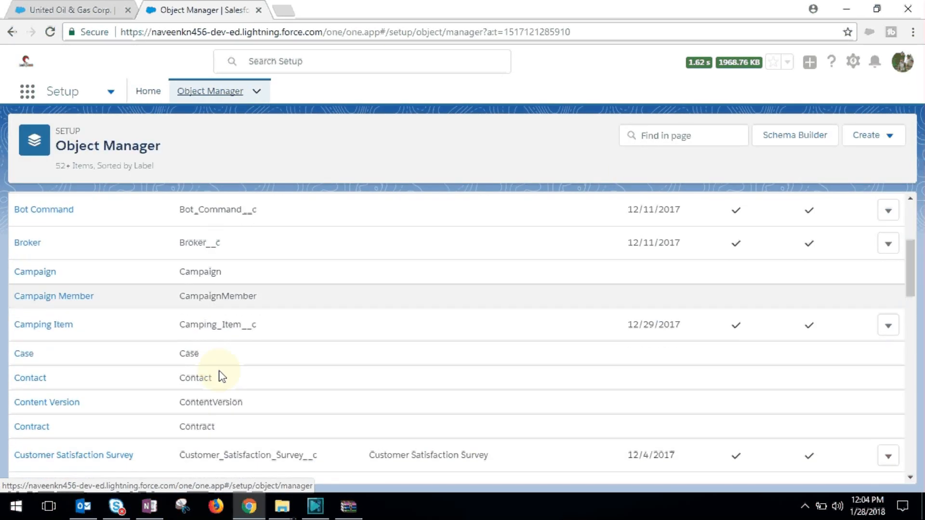
click(24, 354)
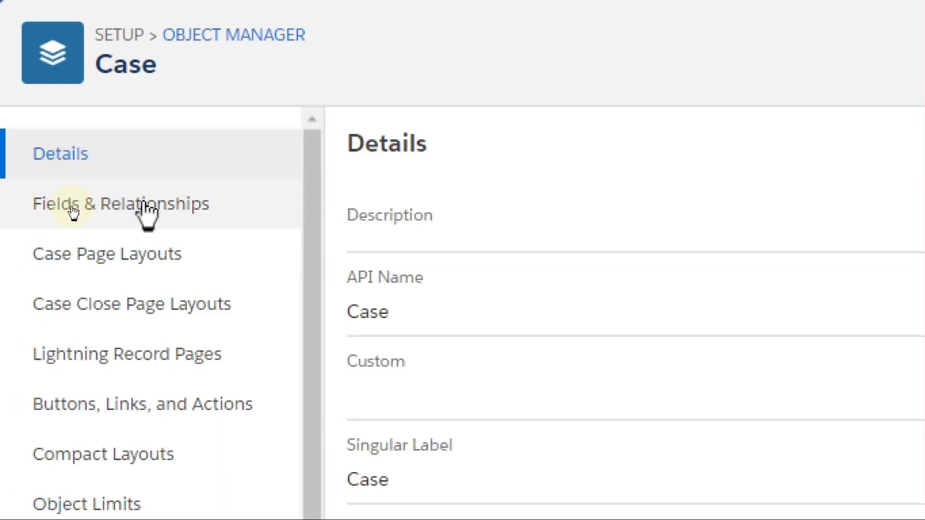
click(72, 210)
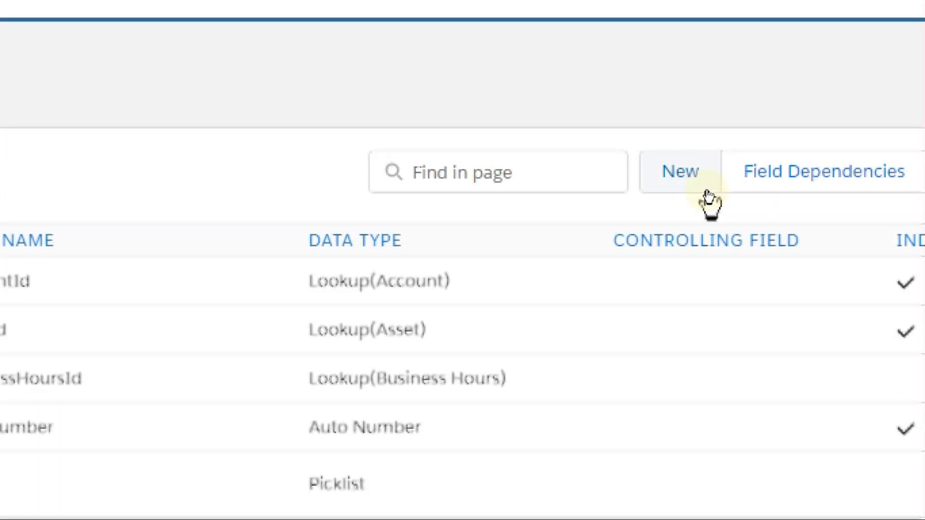
Step: Start a new custom field on the Case object with the Text data type and proceed to its details
click(689, 176)
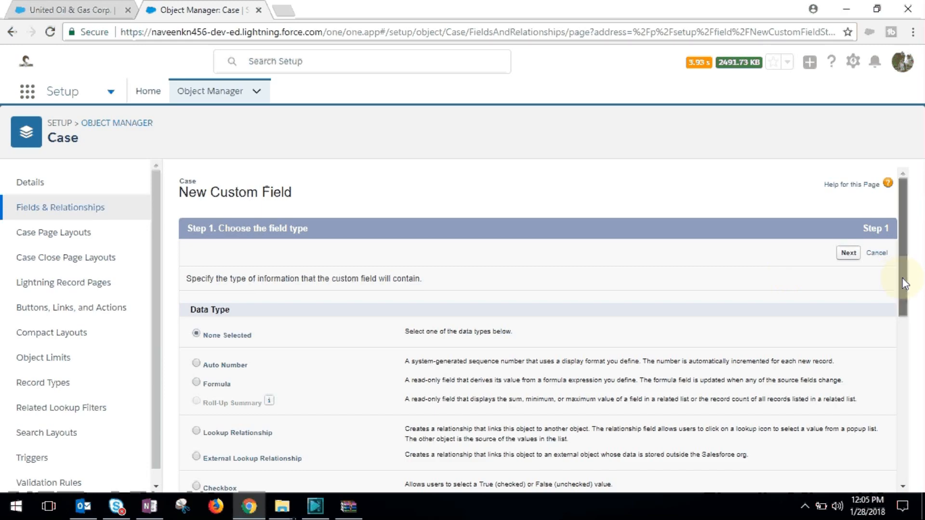
scroll(906, 332, down, 1)
scroll(906, 332, down, 3)
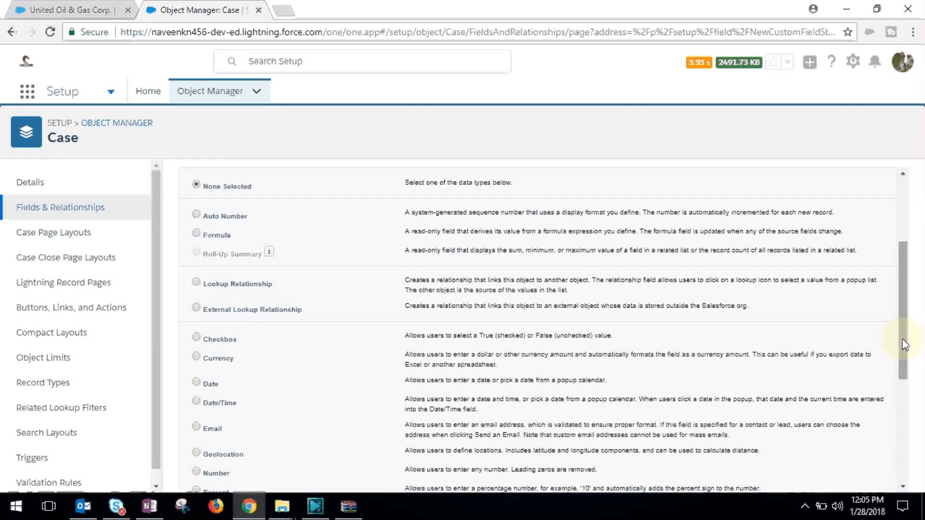
drag(903, 339, 773, 435)
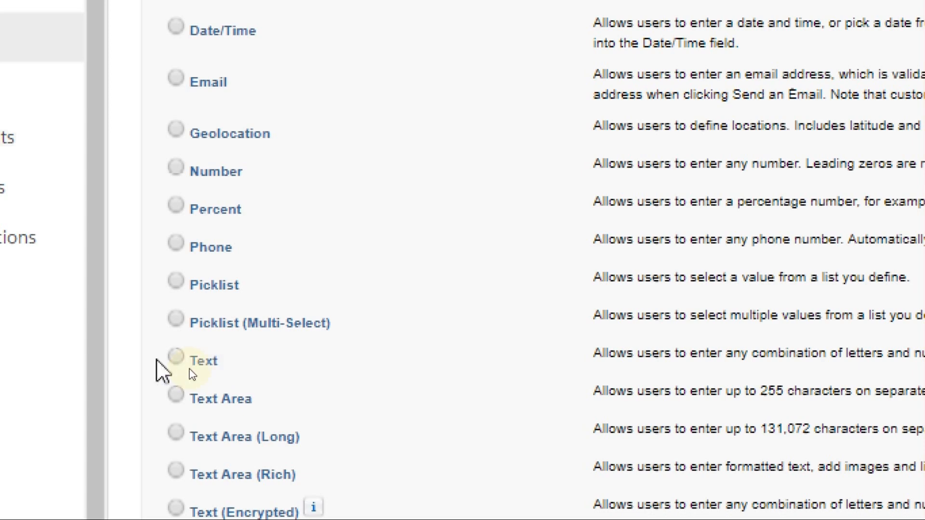
click(177, 357)
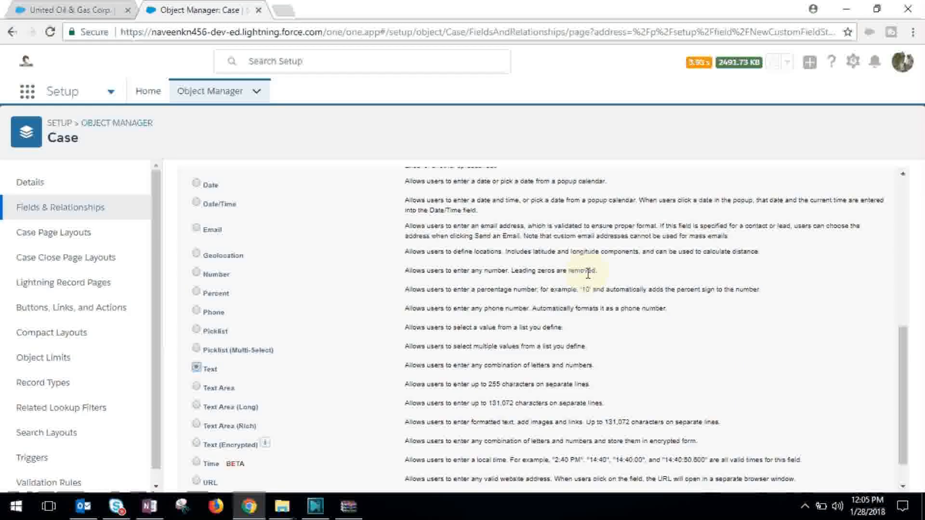
drag(900, 351, 901, 405)
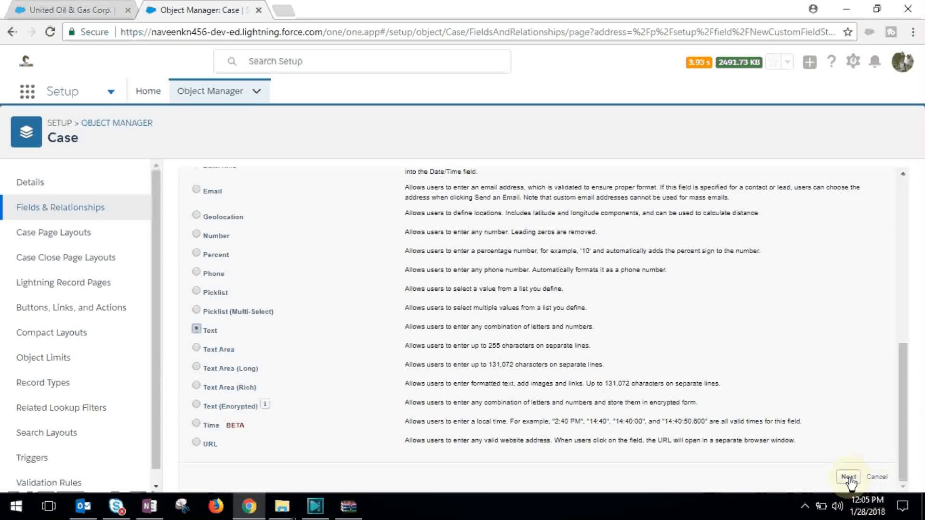
click(848, 477)
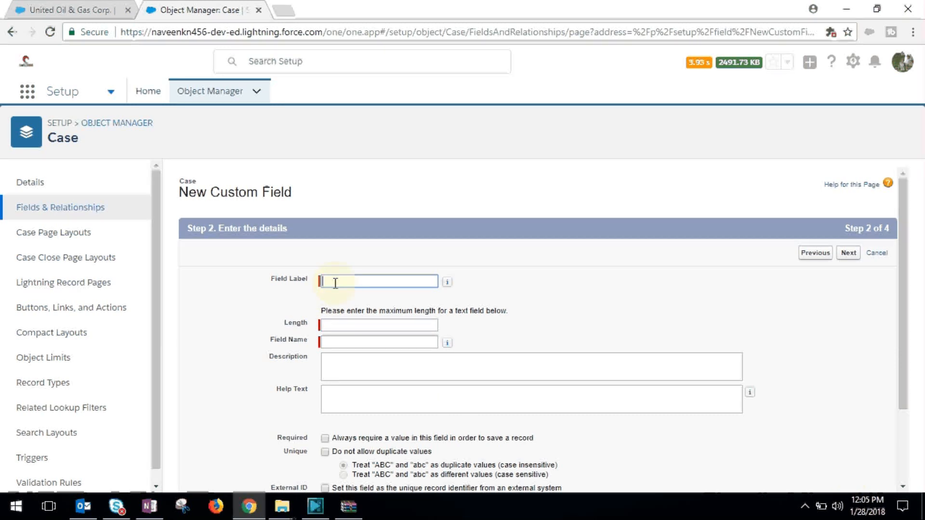
Step: Label the text field Issue, set its length to 50, and proceed to field-level security
text(Issue)
click(354, 324)
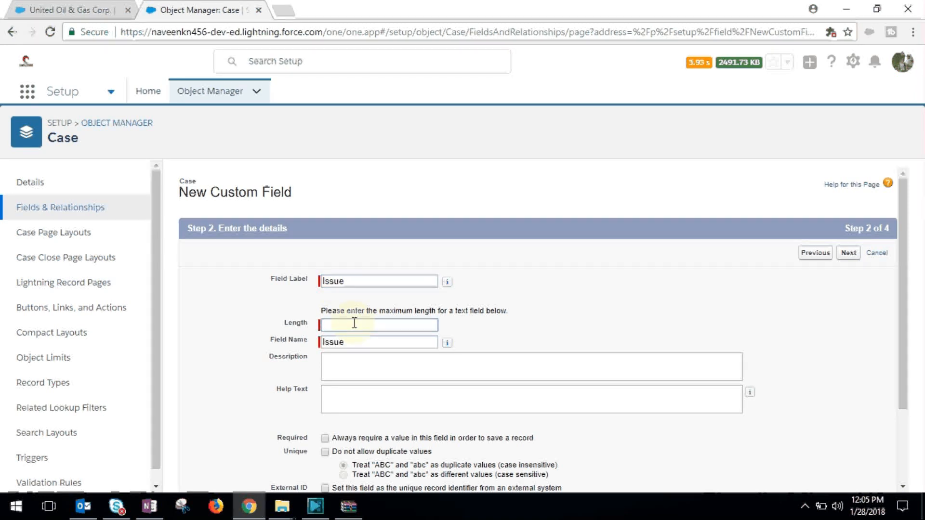
text(50)
click(361, 371)
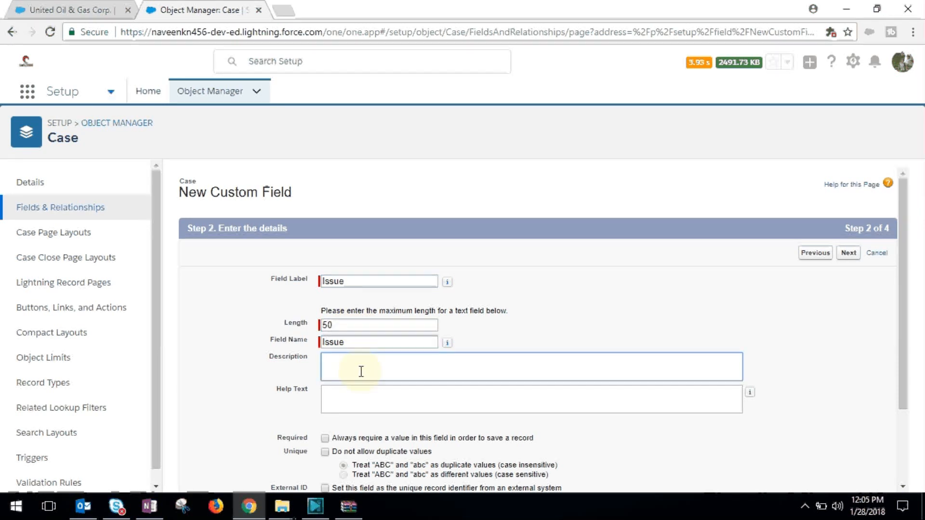
drag(901, 289, 892, 370)
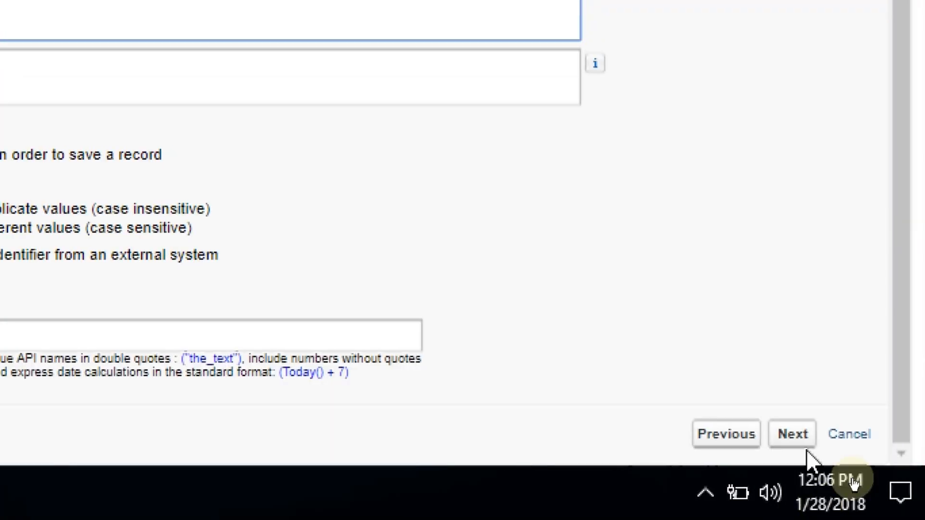
click(793, 435)
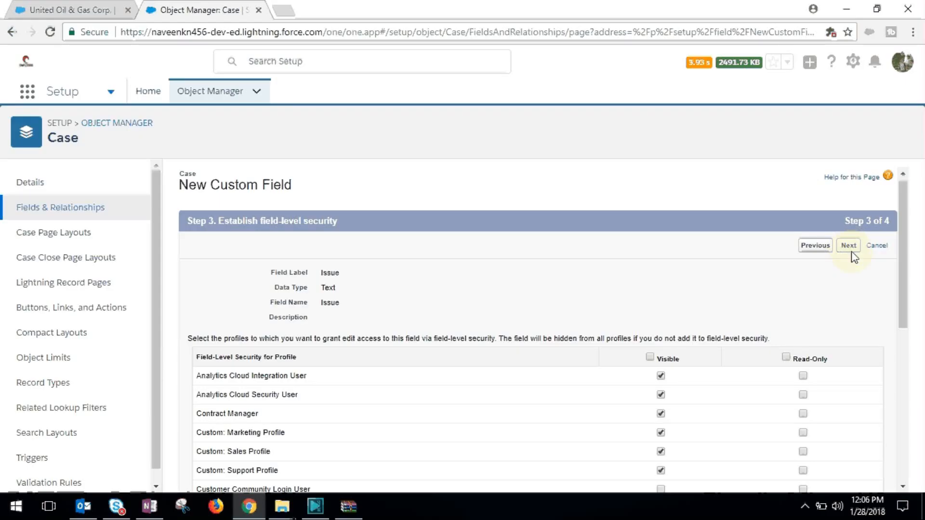
Step: Accept the default field-level security and page layouts for the Issue field, and save it while starting another new field
click(804, 244)
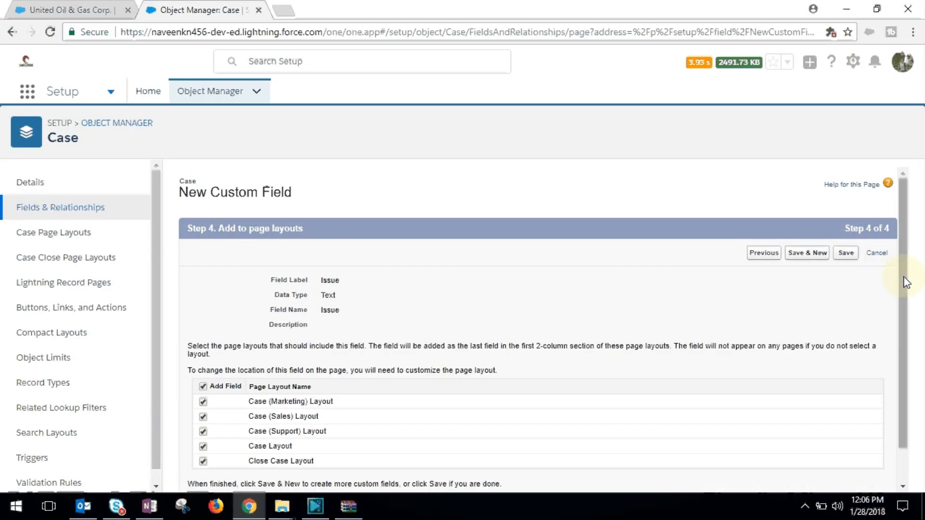
drag(903, 279, 906, 343)
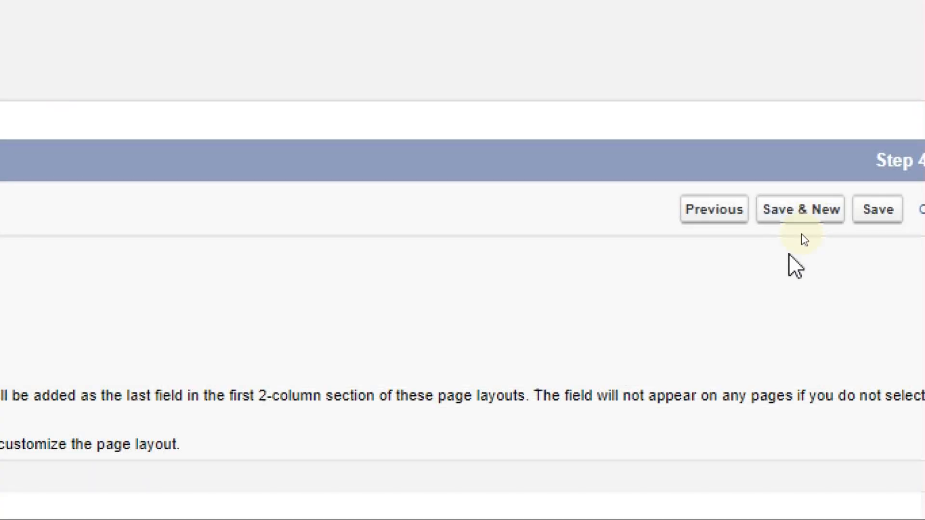
click(793, 212)
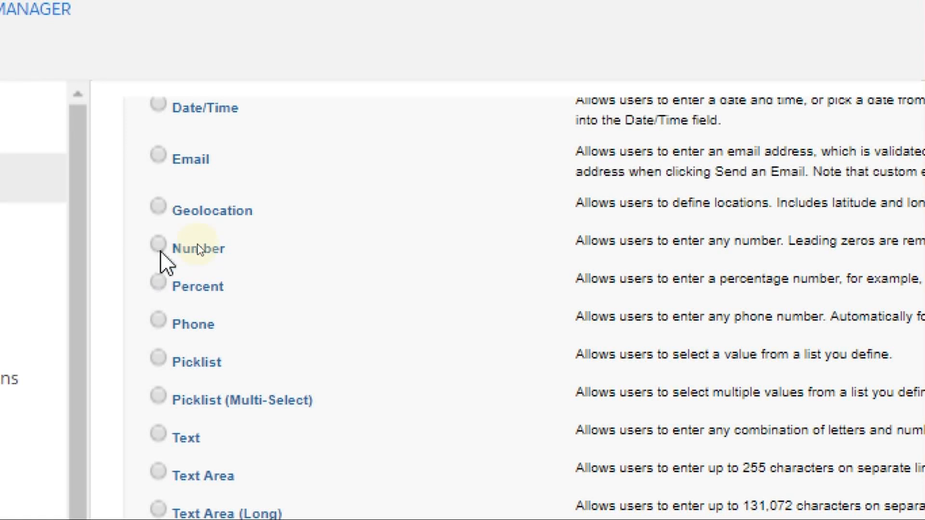
Step: Choose the Number data type for the second custom field and proceed to its details
click(160, 244)
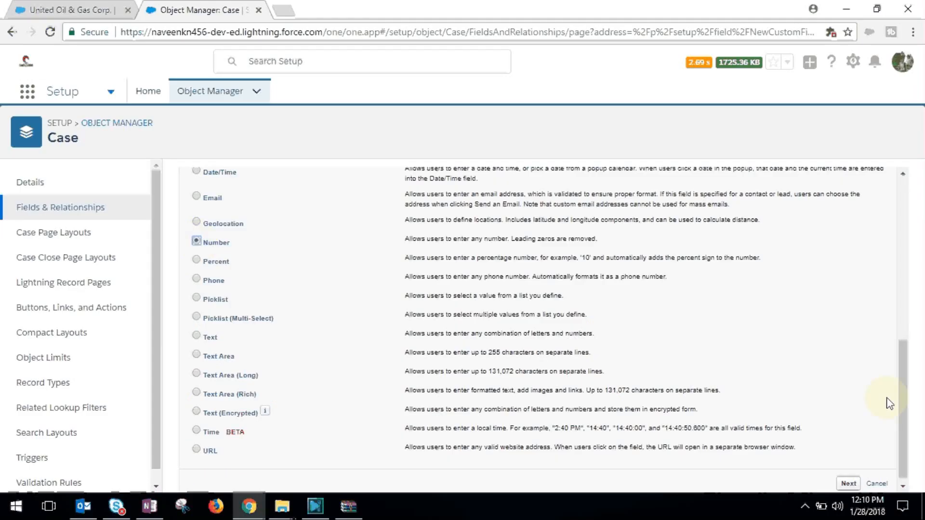
scroll(890, 357, up, 3)
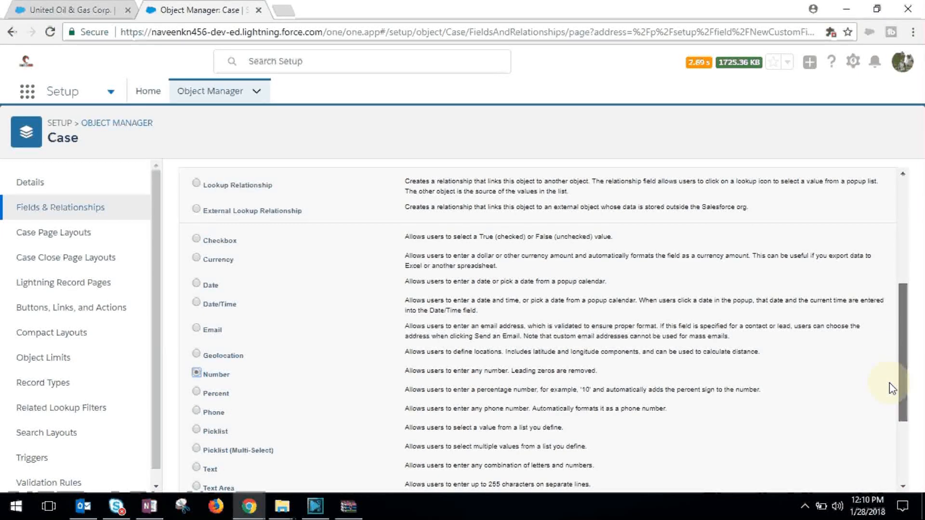
scroll(889, 383, down, 3)
click(848, 478)
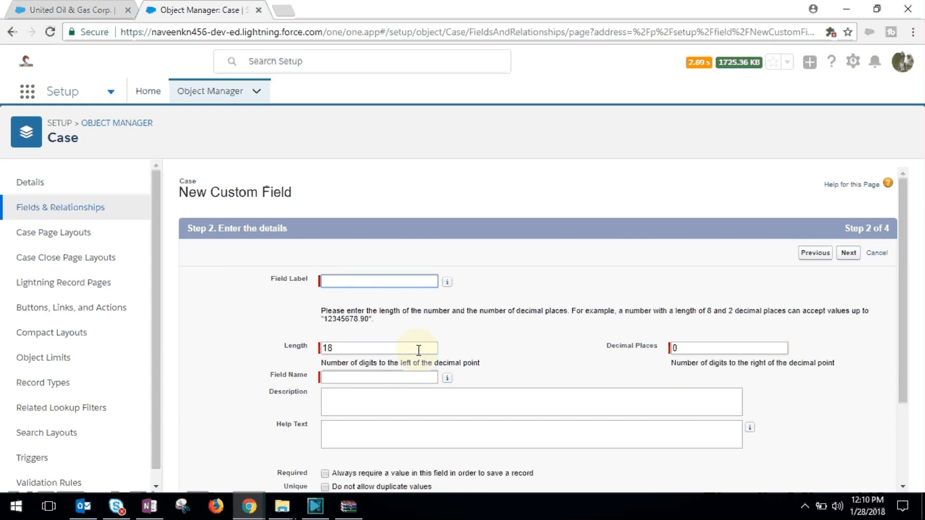
Step: Label the number field Number of Machines Impacted, set its length to 5, and proceed to field-level security
text(Number )
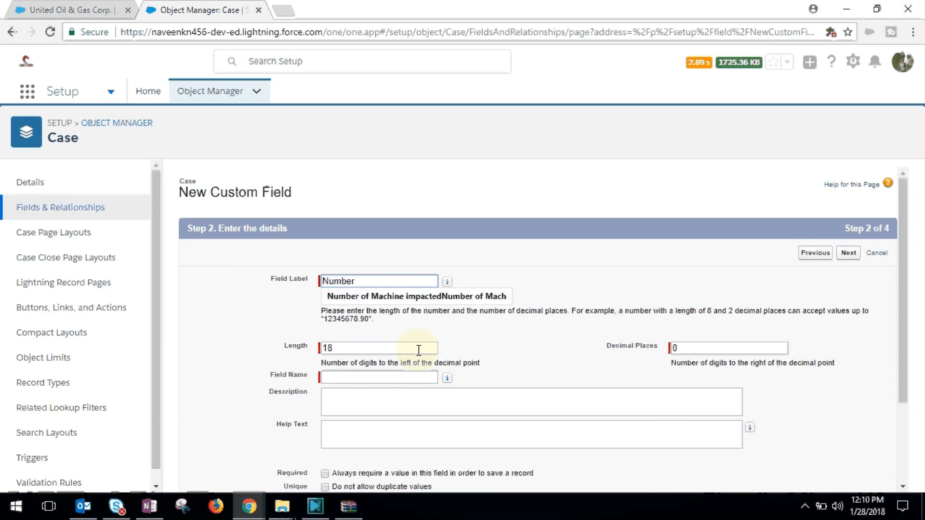
text(of Machines I)
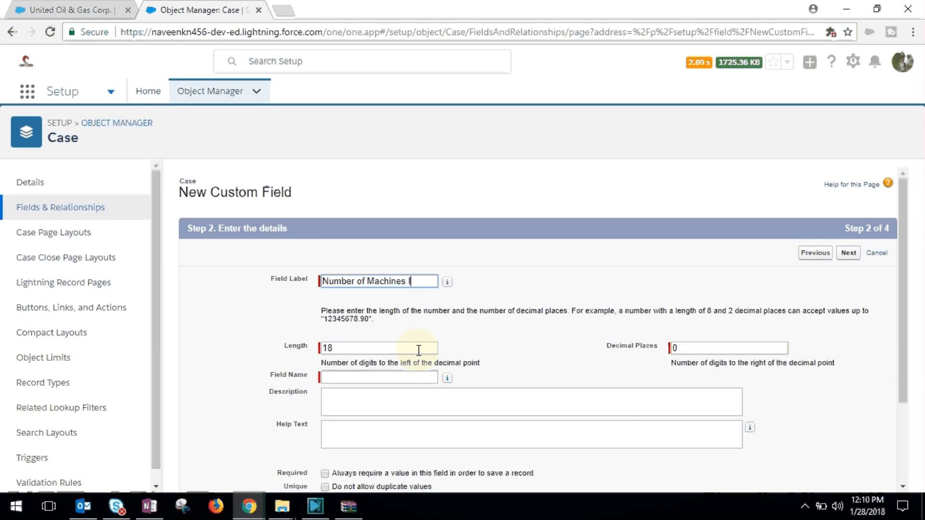
text(mpacted)
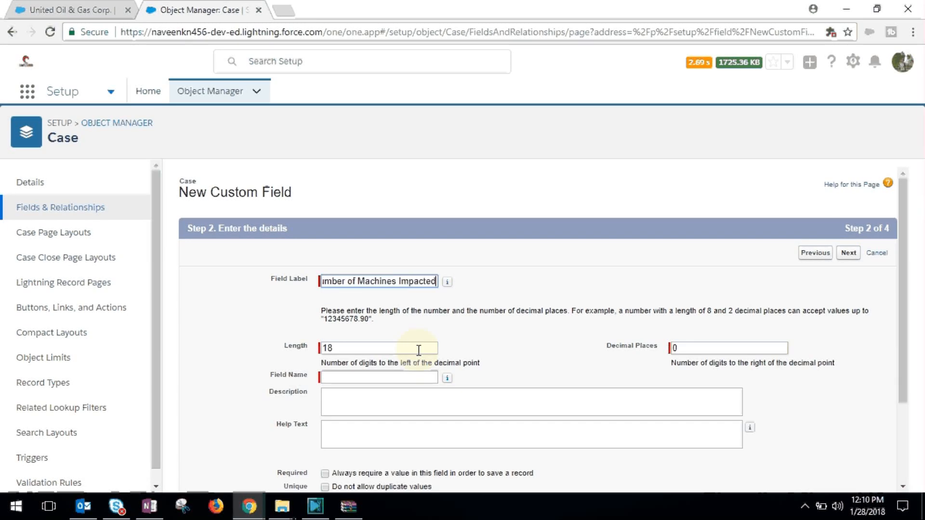
drag(343, 348, 280, 355)
text(5)
click(524, 344)
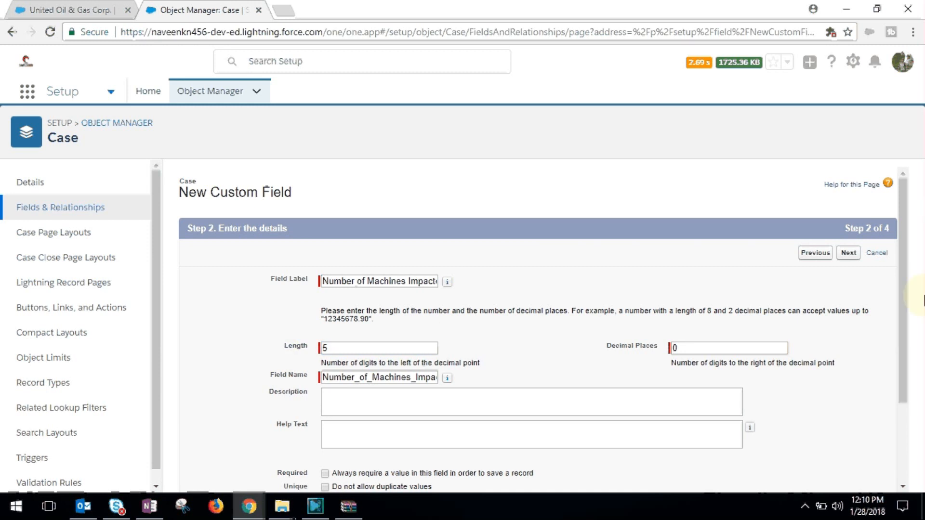
drag(902, 299, 886, 232)
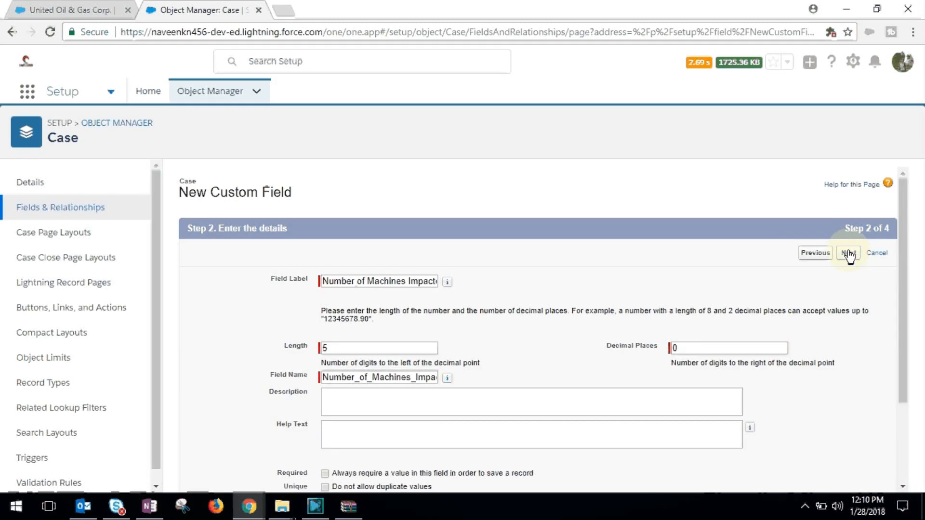
click(849, 254)
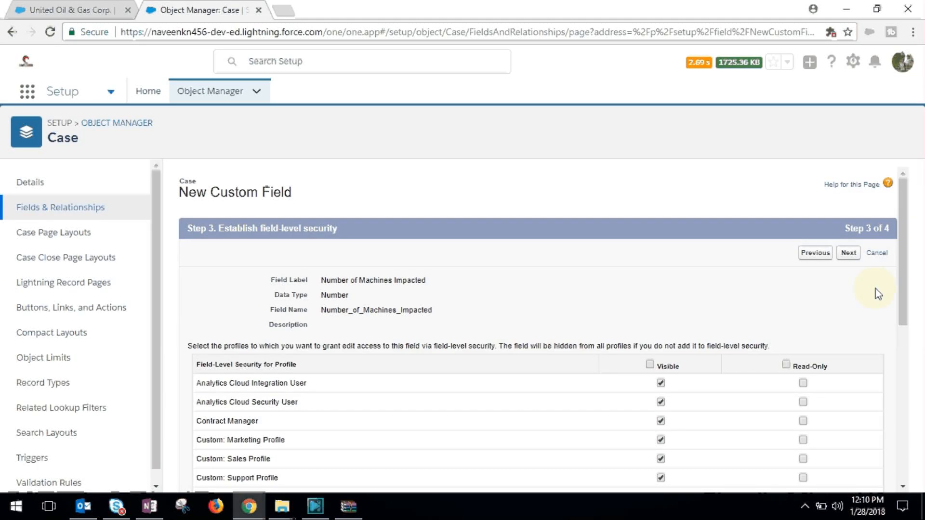
Step: Accept the default field-level security and page layouts for Number of Machines Impacted and save the field
scroll(901, 284, down, 4)
scroll(904, 289, up, 4)
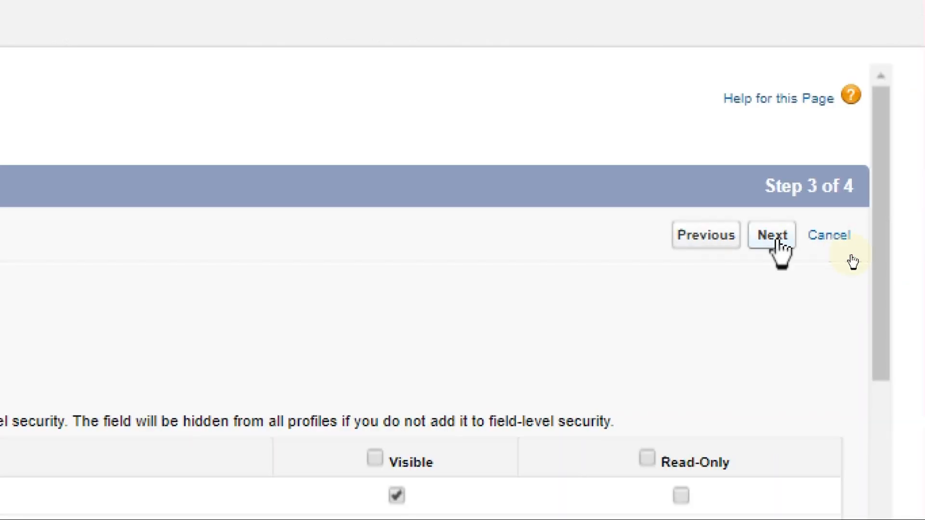
click(847, 239)
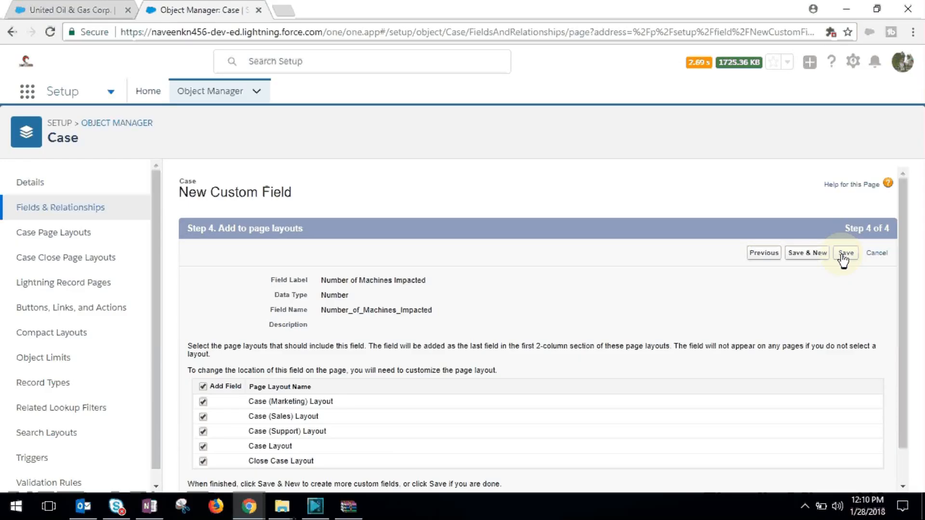
click(842, 258)
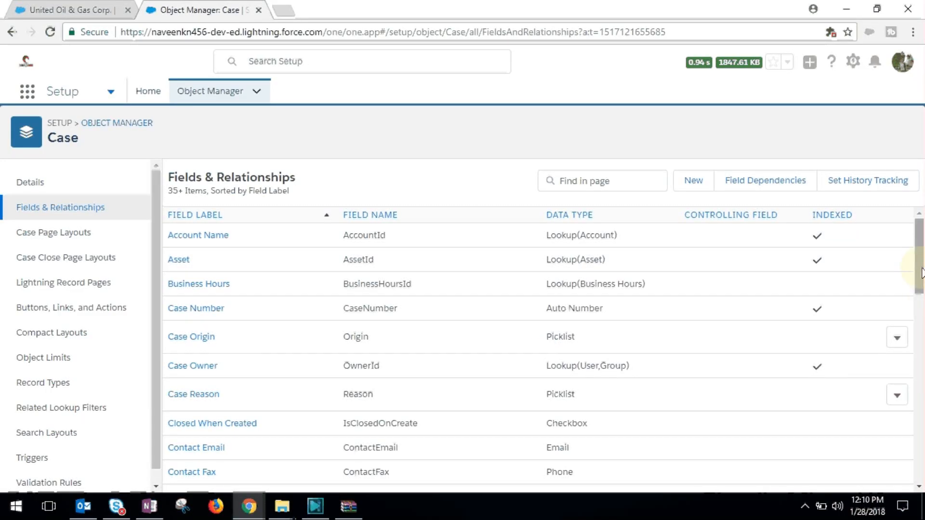
Step: Review the Issue and Number of Machines Impacted entries in the Case field list
drag(922, 272, 896, 415)
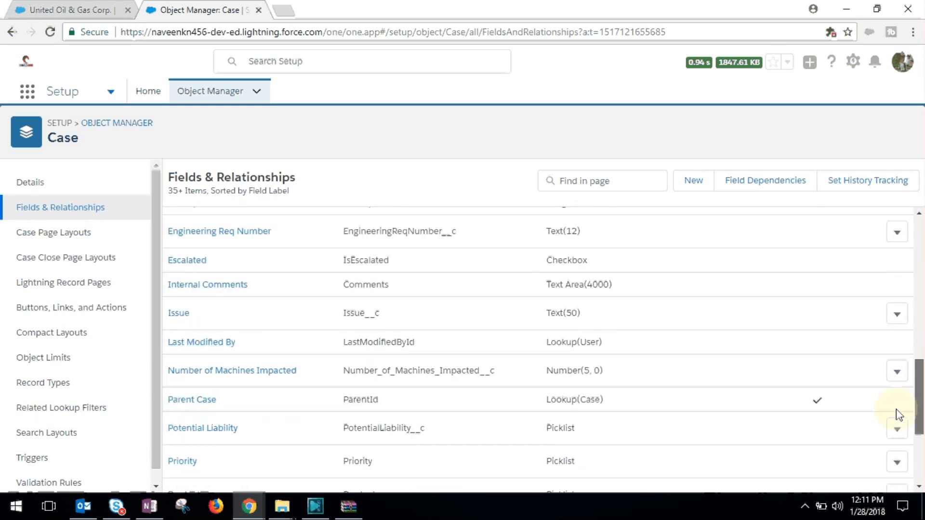
double_click(377, 370)
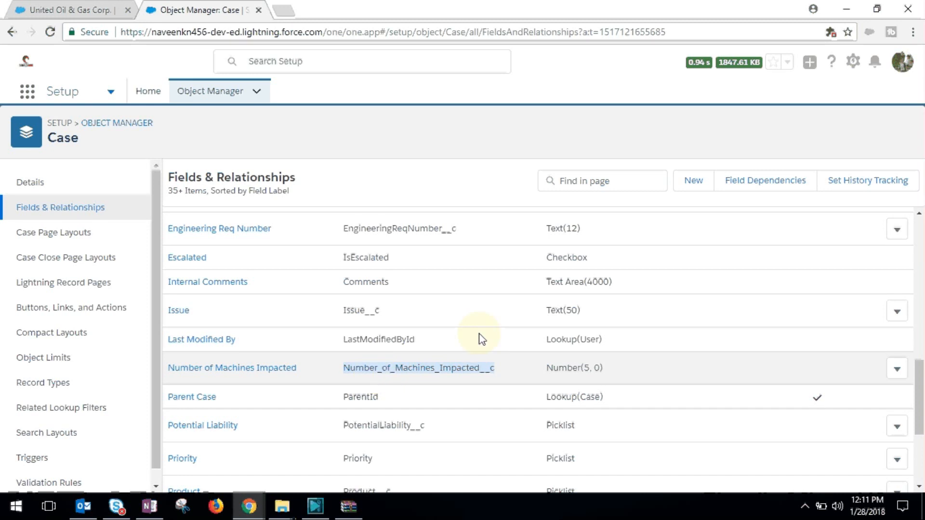
drag(920, 384, 886, 380)
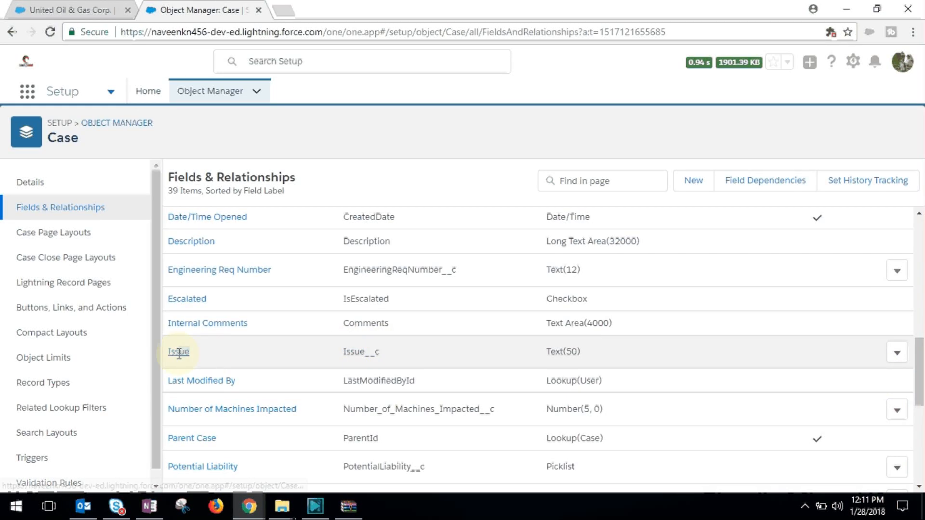
drag(919, 353, 913, 203)
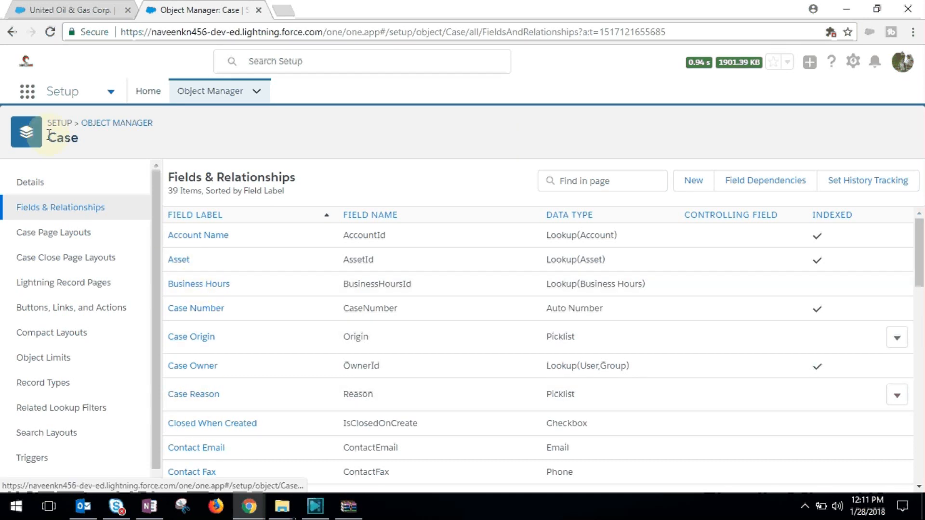
Step: Switch from Setup to the Service Console app
click(28, 91)
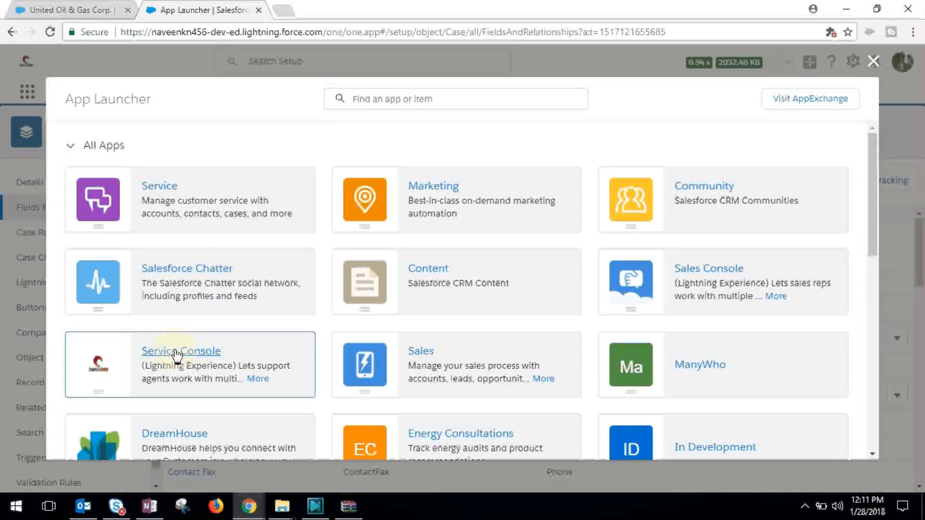
click(177, 355)
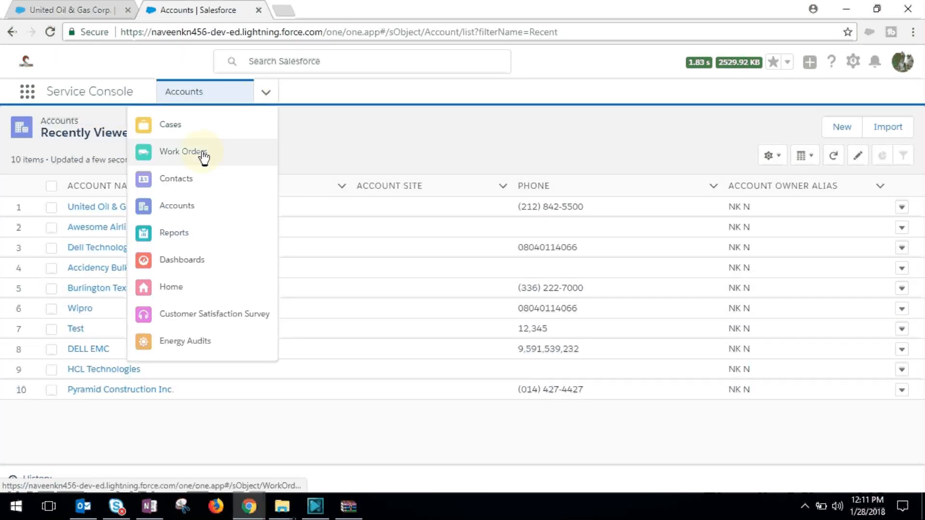
Step: Open the case about electrical wiring installation for GC5060 and bring up the Issue and Number of Machines Impacted fields in its details
click(173, 135)
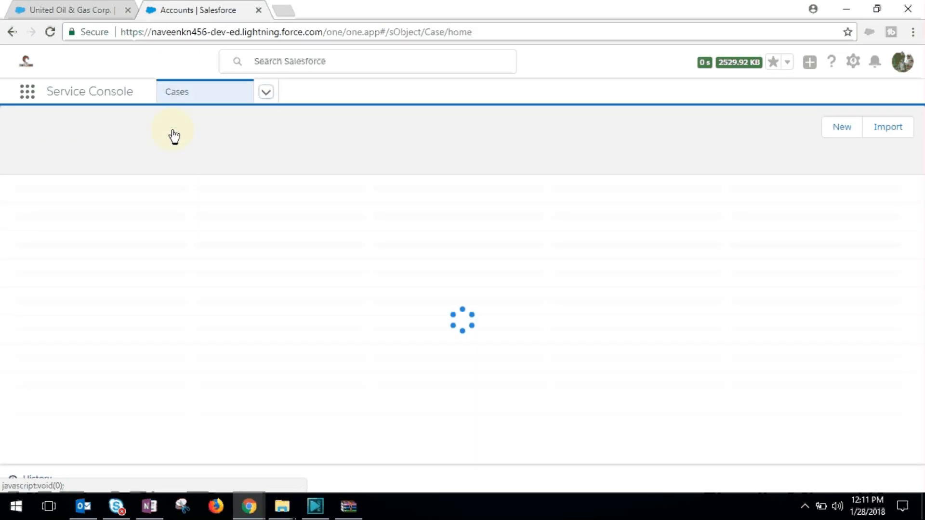
click(99, 211)
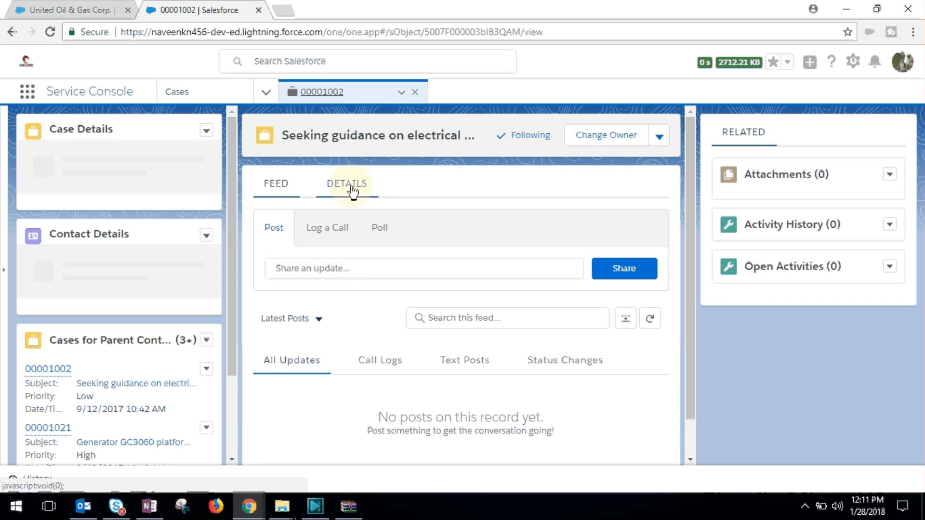
click(353, 192)
drag(693, 248, 682, 338)
double_click(262, 227)
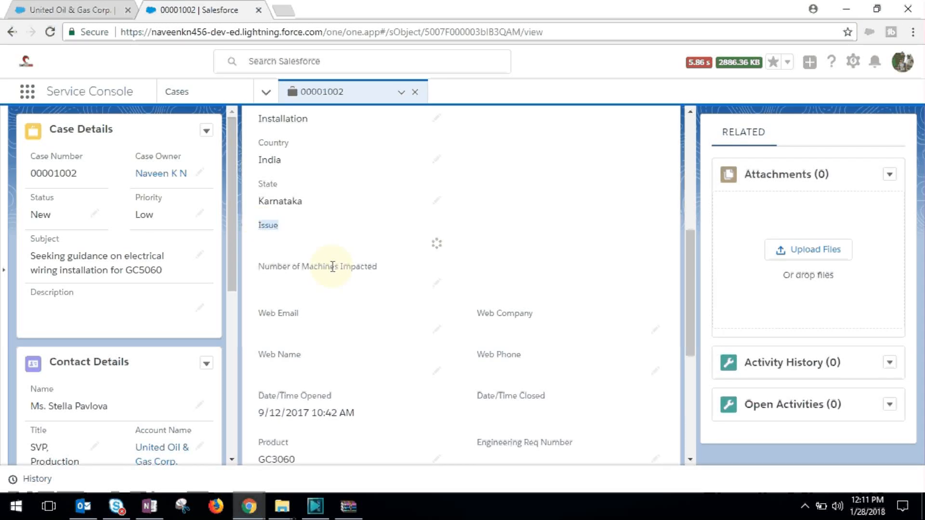
drag(394, 299, 265, 302)
Step: Set Number of Machines Impacted to 10 and Issue to "Issue with mother baord", and save the case
click(319, 316)
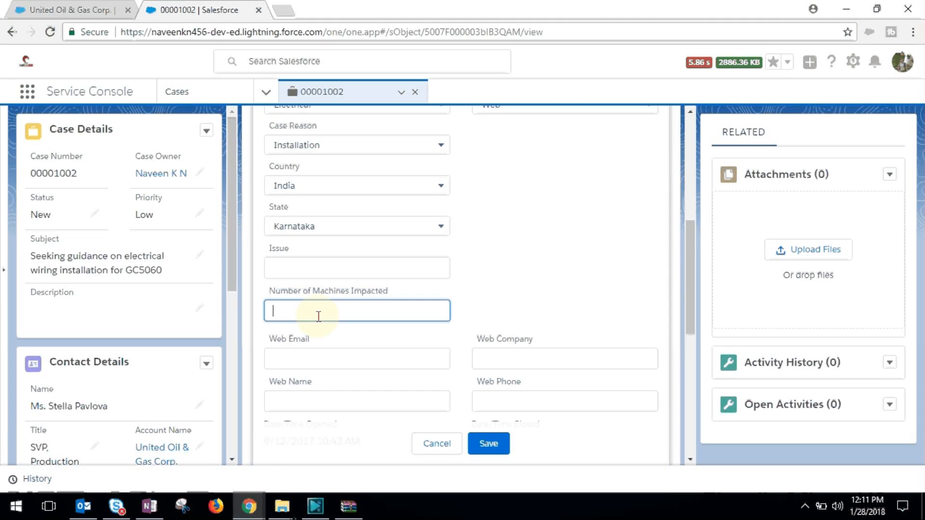
text(10)
click(296, 270)
text(Issue wit)
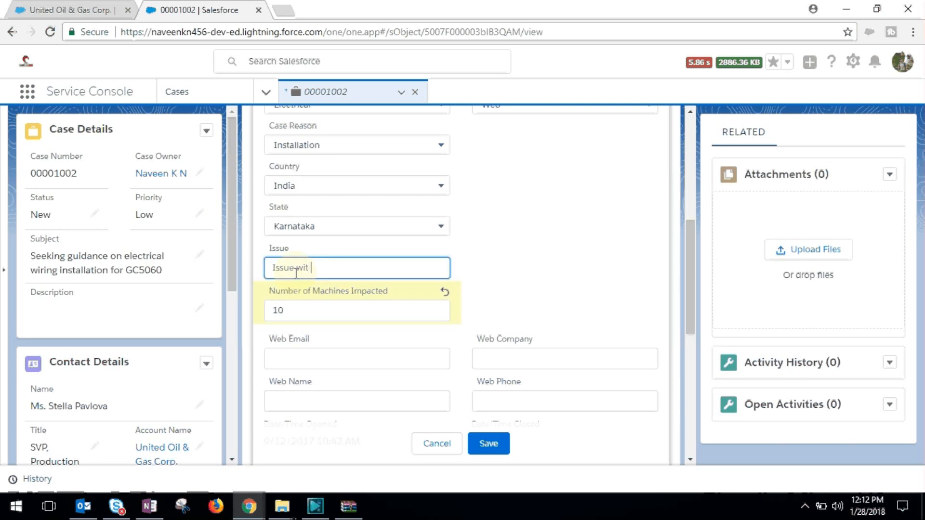
text(h mother baord)
click(488, 444)
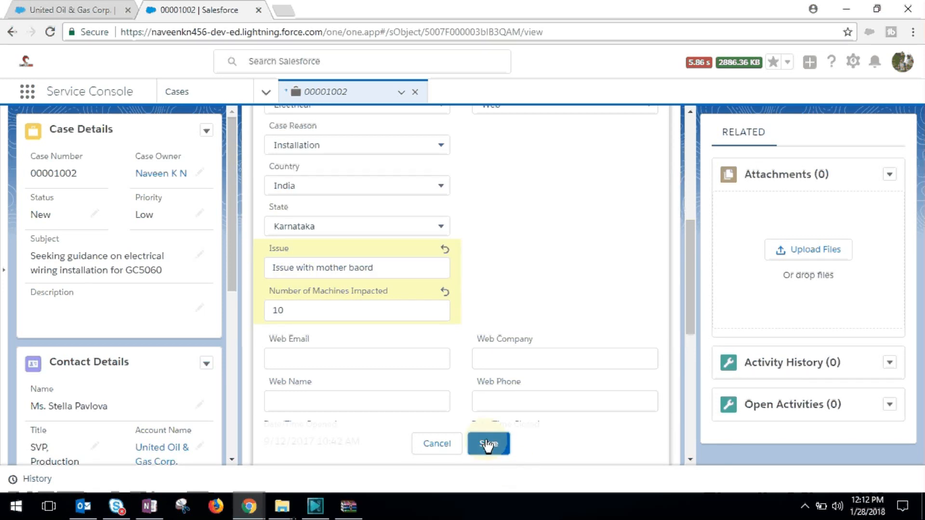